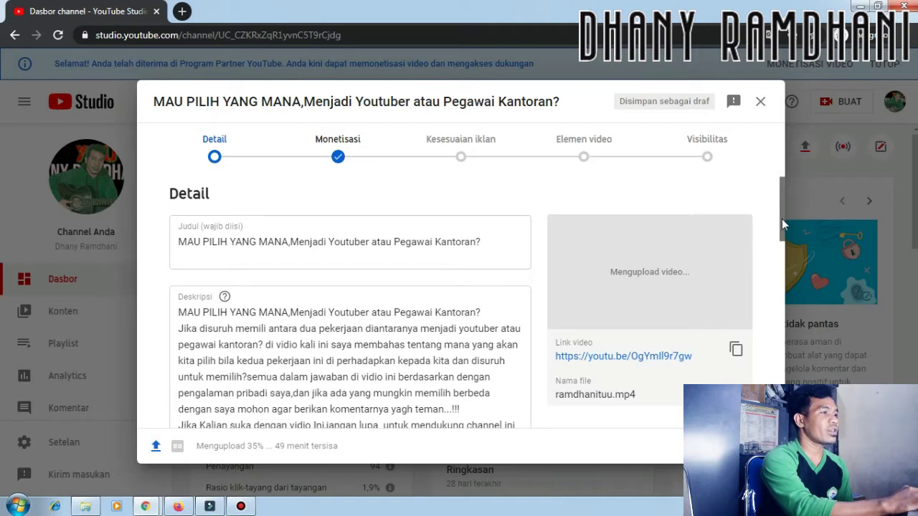
# Review the video's details, from title and description down to the playlist, audience and age restriction settings
pyautogui.moveTo(782, 218)
pyautogui.mouseDown()
pyautogui.moveTo(782, 251)
pyautogui.moveTo(781, 209)
pyautogui.mouseUp()
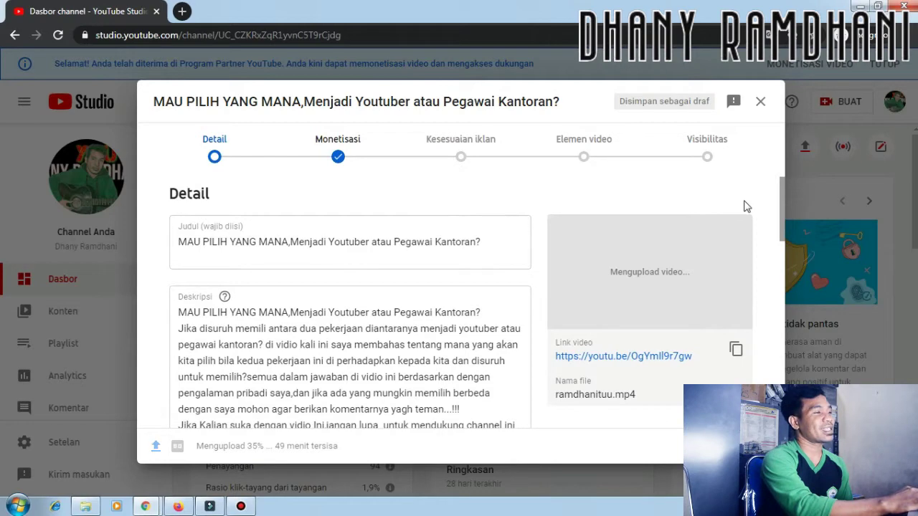
pyautogui.moveTo(783, 205); pyautogui.dragTo(777, 237)
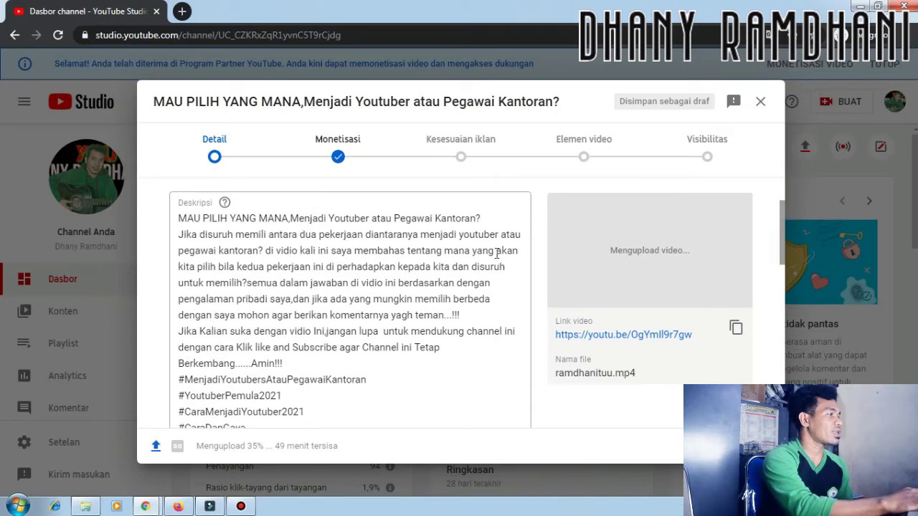
pyautogui.moveTo(780, 243); pyautogui.dragTo(779, 204)
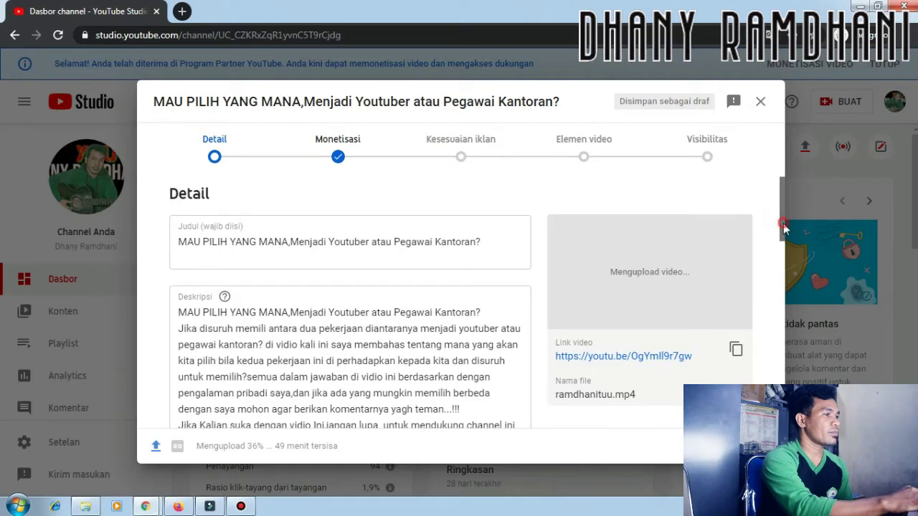
pyautogui.moveTo(783, 222); pyautogui.dragTo(778, 362)
pyautogui.doubleClick(779, 363)
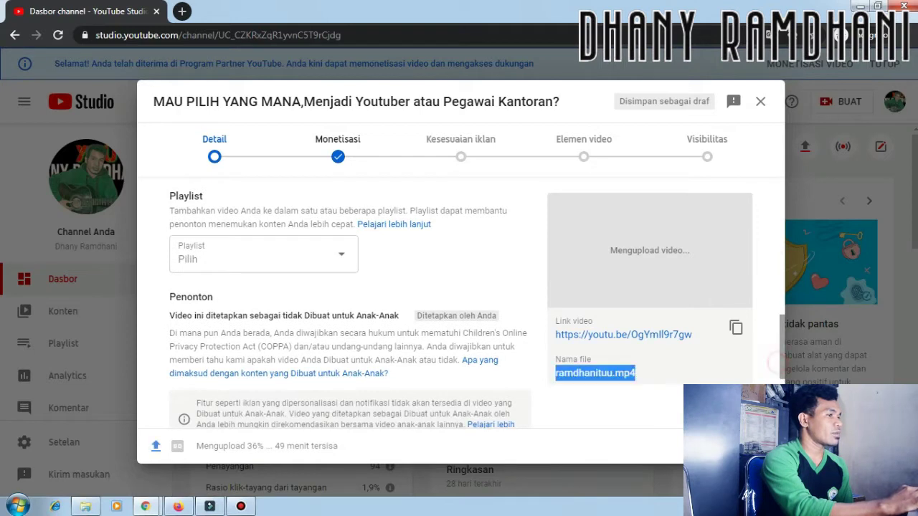
pyautogui.click(779, 363)
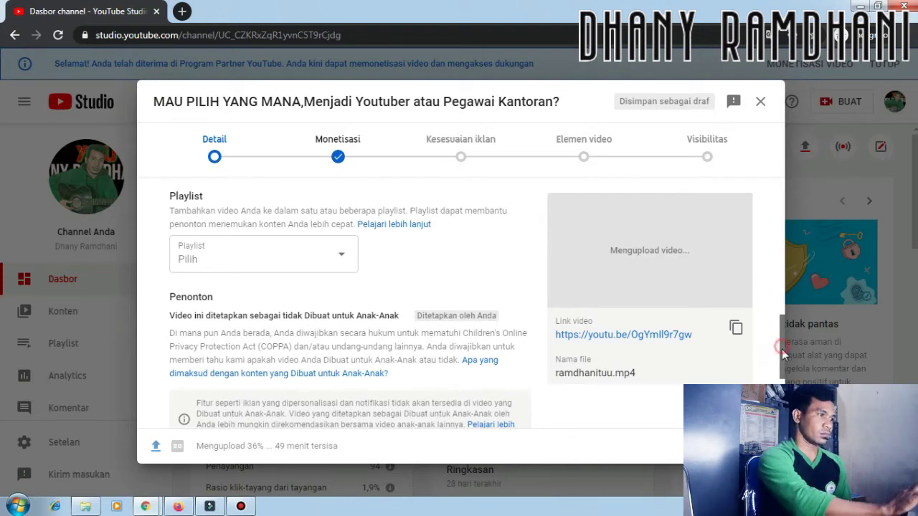
pyautogui.moveTo(782, 349); pyautogui.dragTo(783, 382)
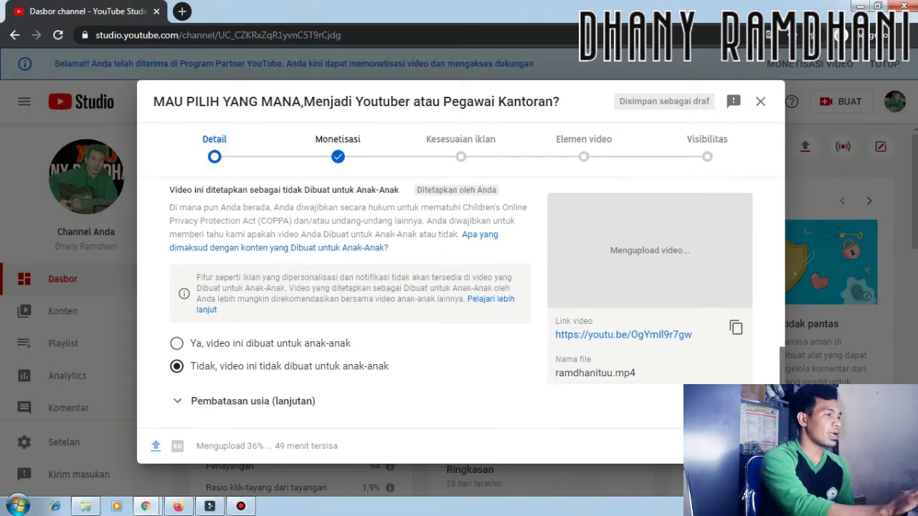
pyautogui.scroll(2, 782, 361)
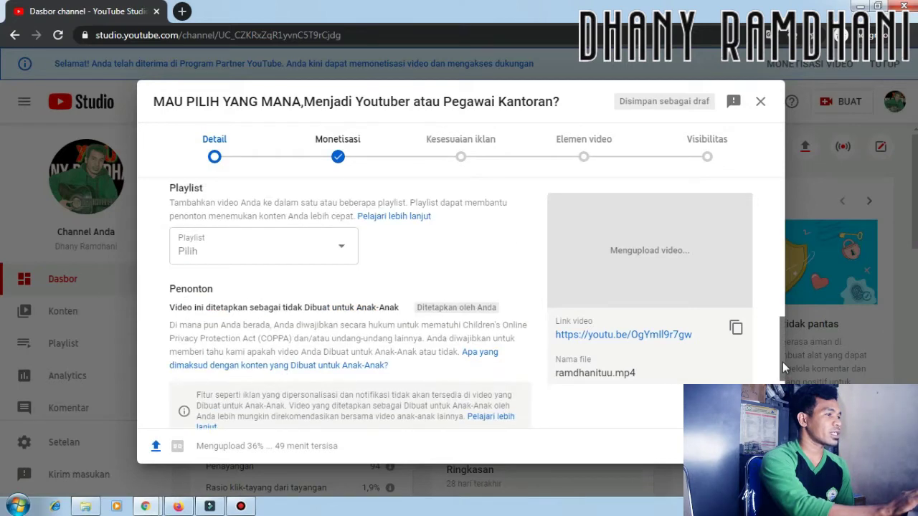
# Go to the Monetisasi stage and check the Aktif/Nonaktif choice and the ad types without changing them
pyautogui.click(374, 167)
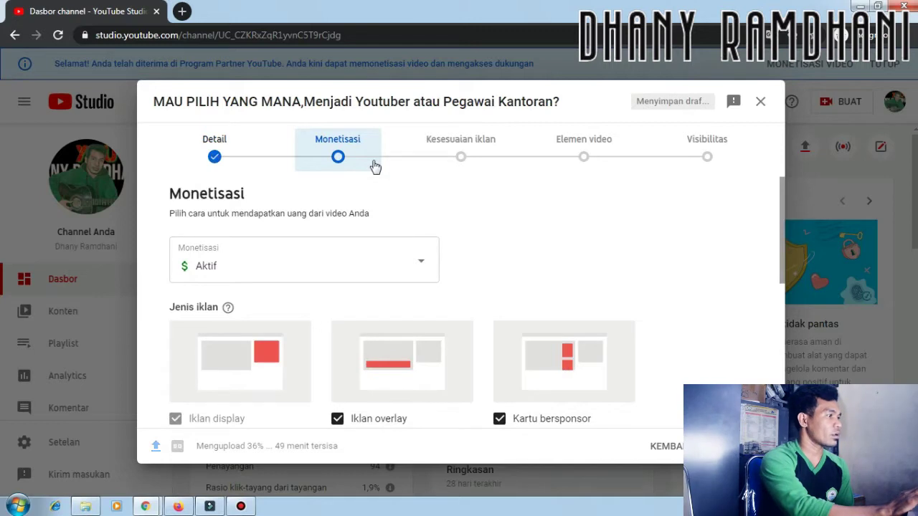
pyautogui.click(420, 263)
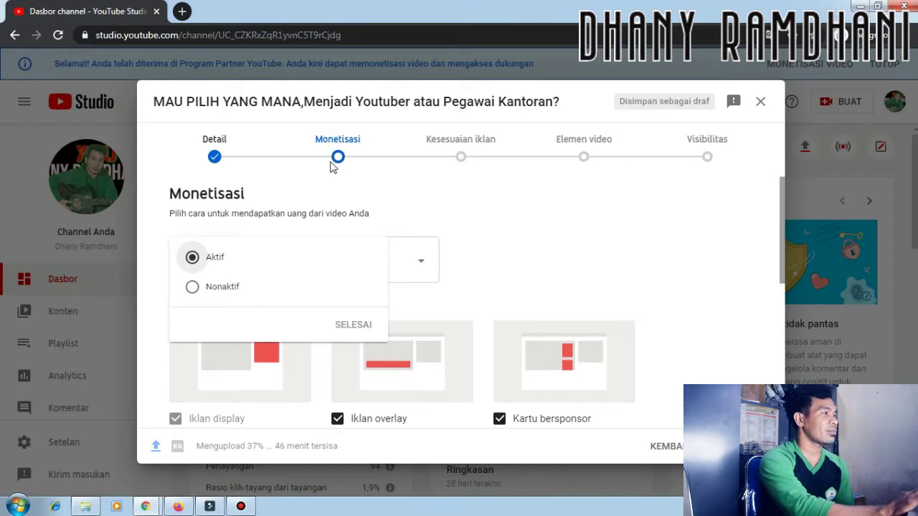
pyautogui.click(364, 193)
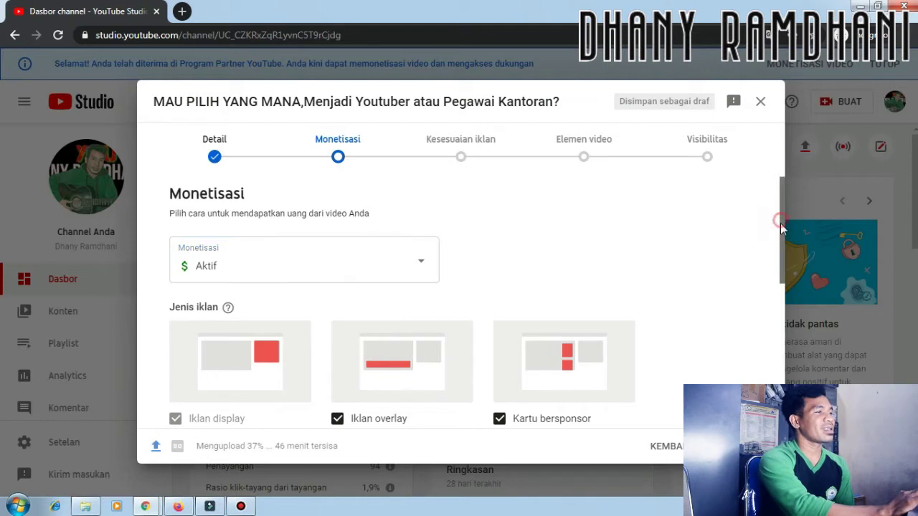
pyautogui.moveTo(780, 221); pyautogui.dragTo(782, 304)
pyautogui.scroll(3, 645, 182)
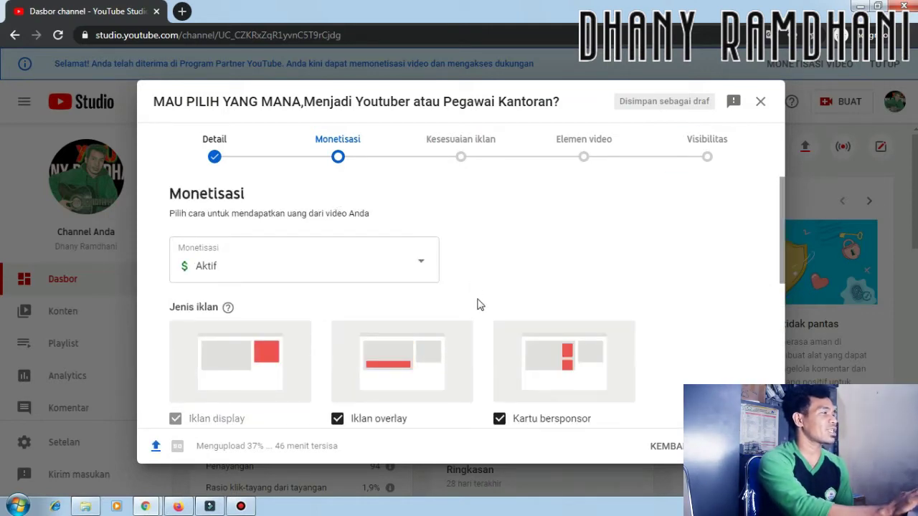
# In the Kesesuaian iklan stage, go through the content categories and declare "Tidak satu pun di atas" for the video
pyautogui.click(469, 165)
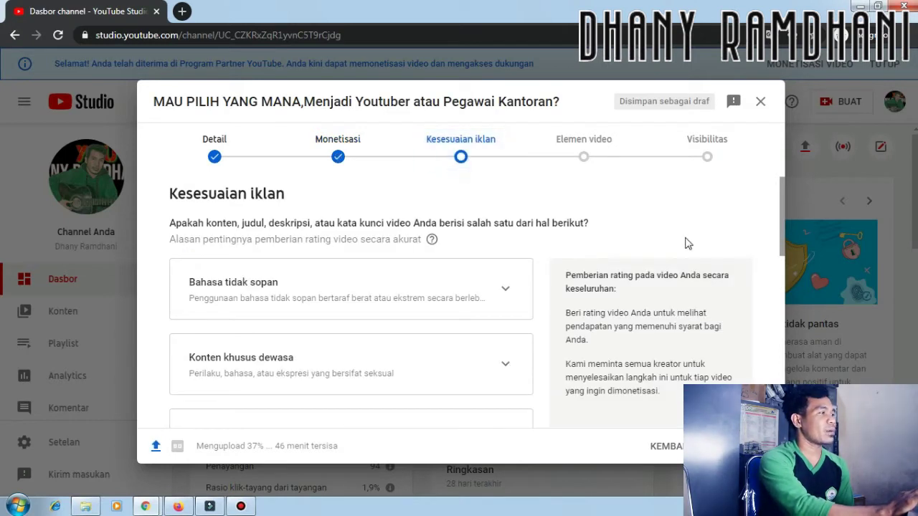
pyautogui.click(778, 224)
pyautogui.moveTo(782, 260); pyautogui.dragTo(782, 224)
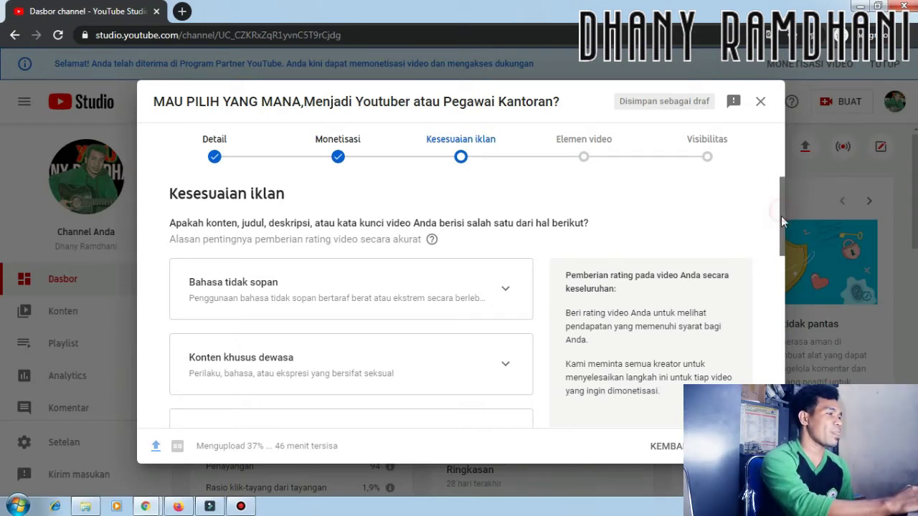
pyautogui.scroll(-1, 781, 216)
pyautogui.scroll(-1, 780, 241)
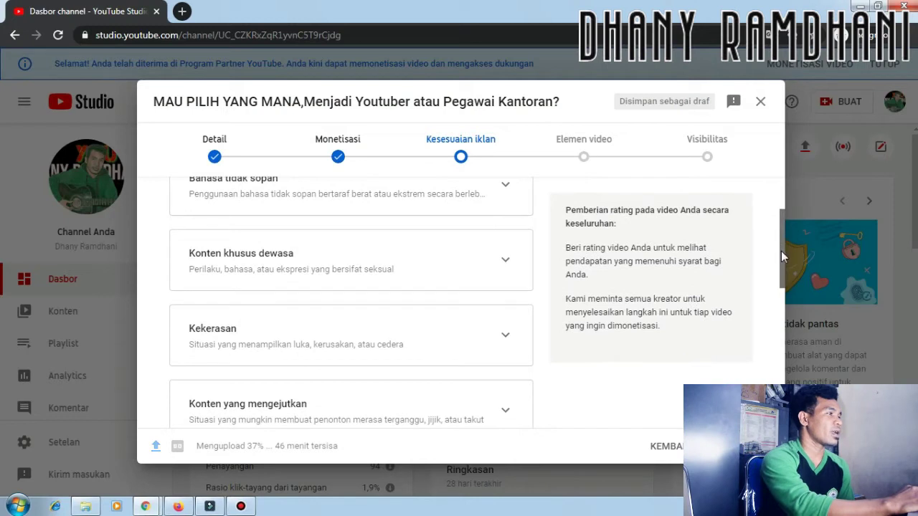
pyautogui.scroll(-2, 780, 286)
pyautogui.scroll(-2, 783, 318)
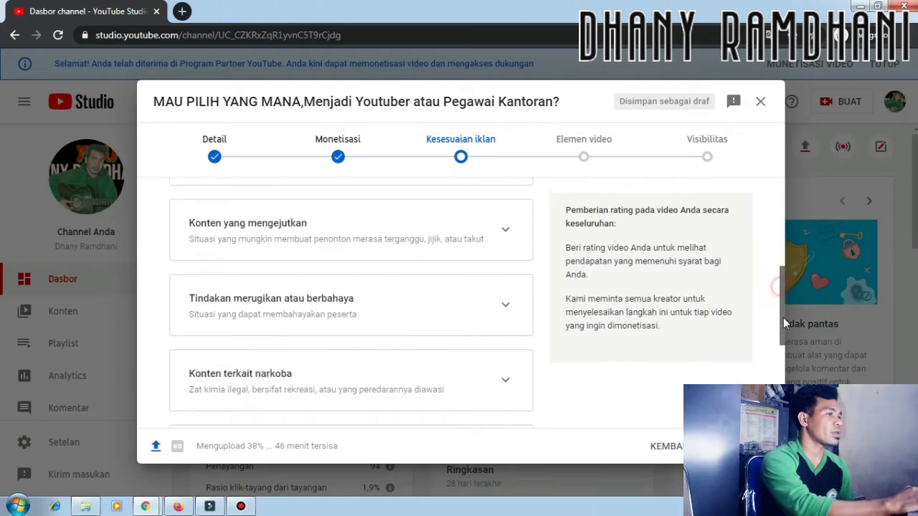
pyautogui.scroll(-2, 780, 354)
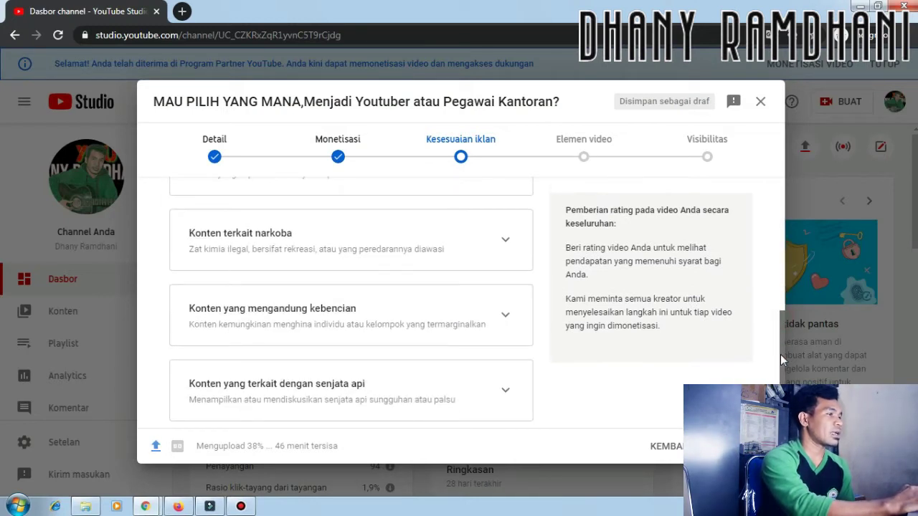
pyautogui.scroll(-2, 780, 354)
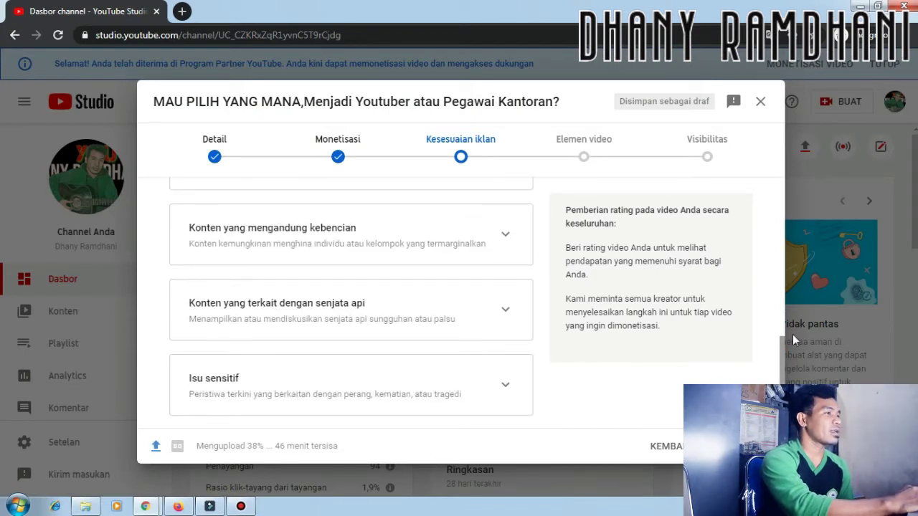
pyautogui.scroll(-1, 781, 358)
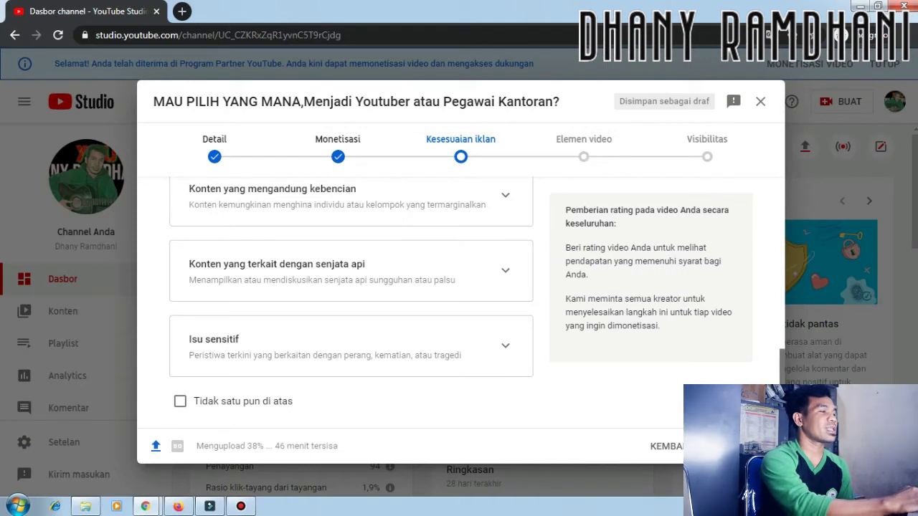
pyautogui.scroll(1, 781, 360)
pyautogui.scroll(-1, 781, 360)
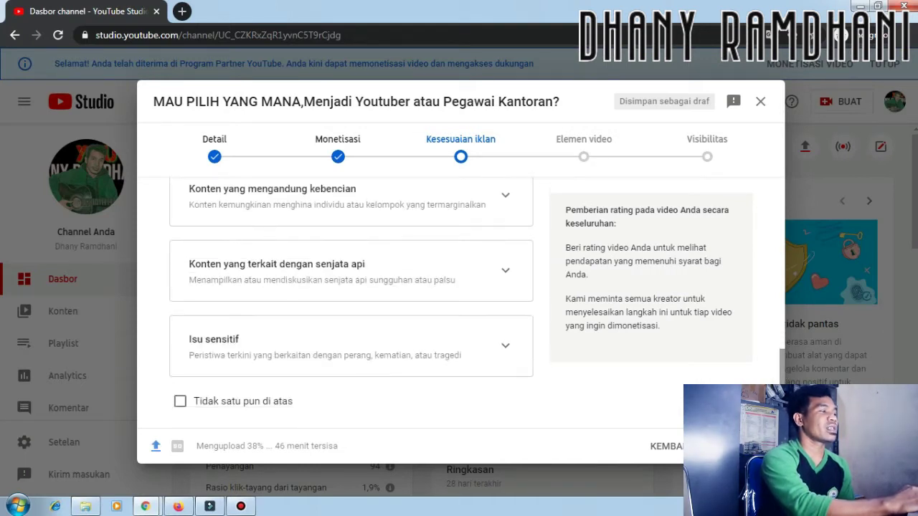
pyautogui.click(180, 403)
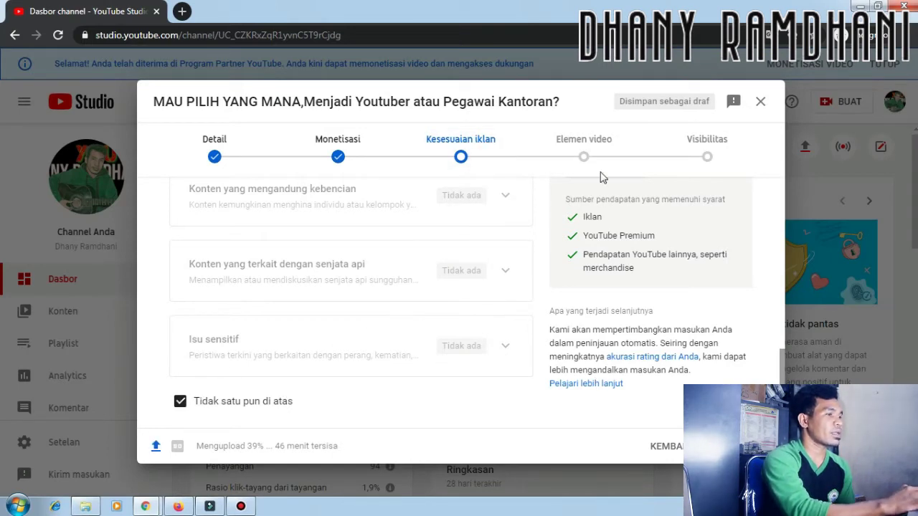
# Pass through the Elemen video stage without adding an end screen or cards and proceed to Visibilitas
pyautogui.click(576, 155)
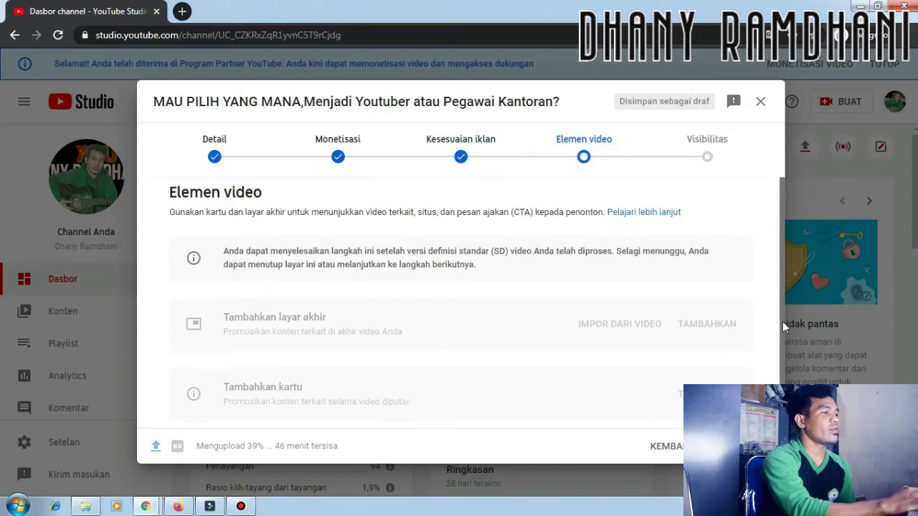
pyautogui.scroll(-1, 782, 321)
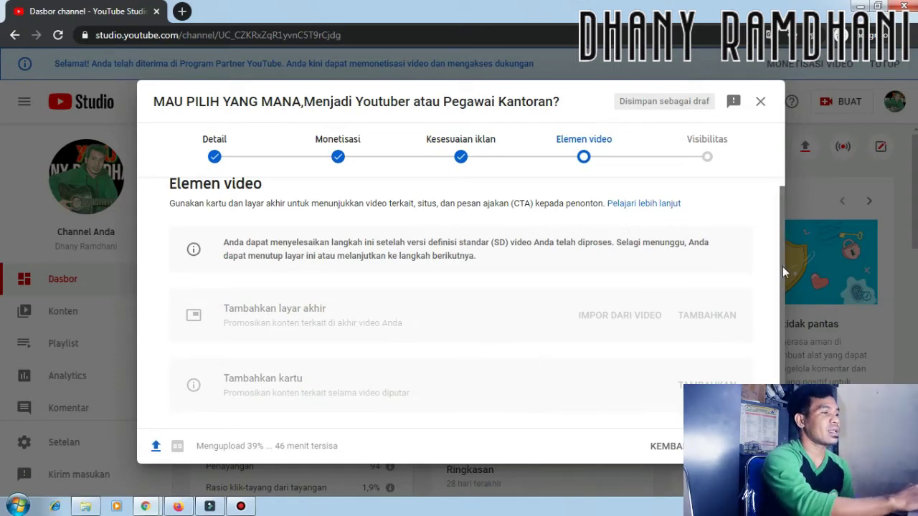
pyautogui.click(742, 446)
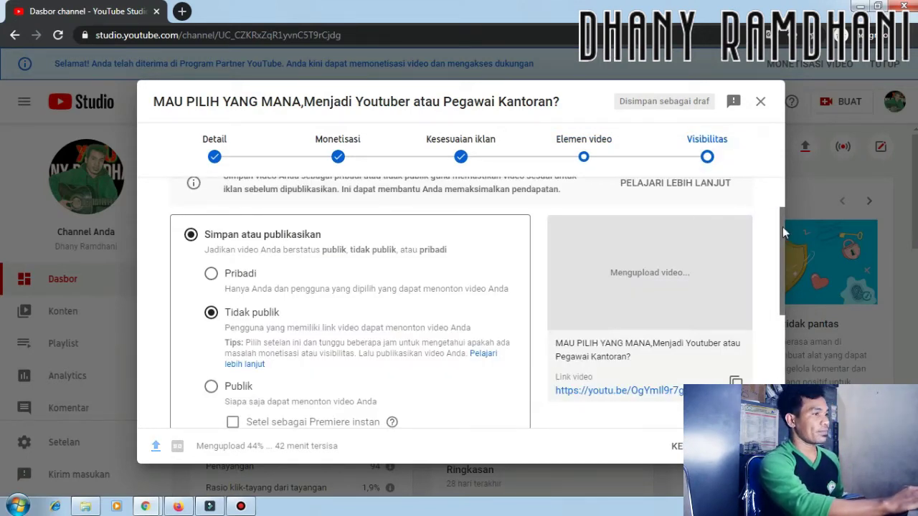
# Review the publishing and scheduling options, and save the video with its visibility set to Tidak publik
pyautogui.moveTo(782, 233); pyautogui.dragTo(782, 247)
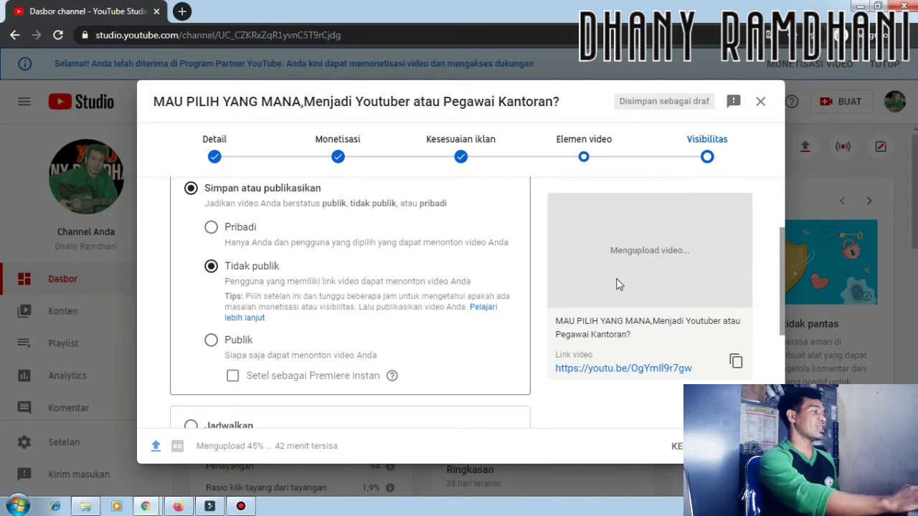
pyautogui.moveTo(781, 272); pyautogui.dragTo(782, 307)
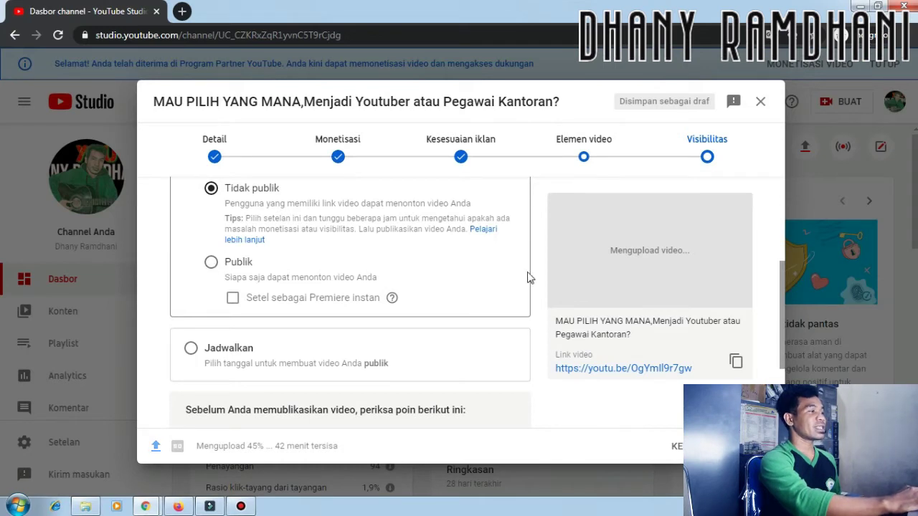
pyautogui.moveTo(781, 283); pyautogui.dragTo(781, 272)
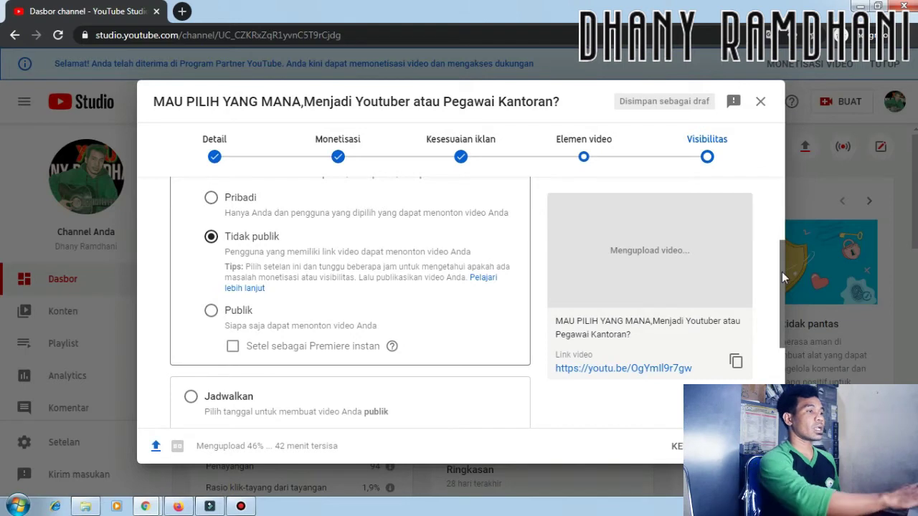
pyautogui.click(781, 272)
pyautogui.moveTo(782, 272); pyautogui.dragTo(782, 286)
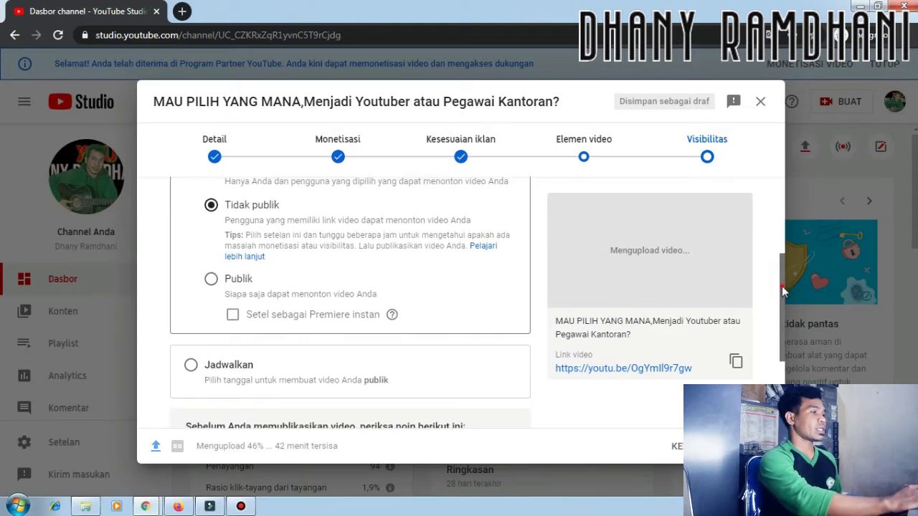
pyautogui.moveTo(782, 285); pyautogui.dragTo(781, 266)
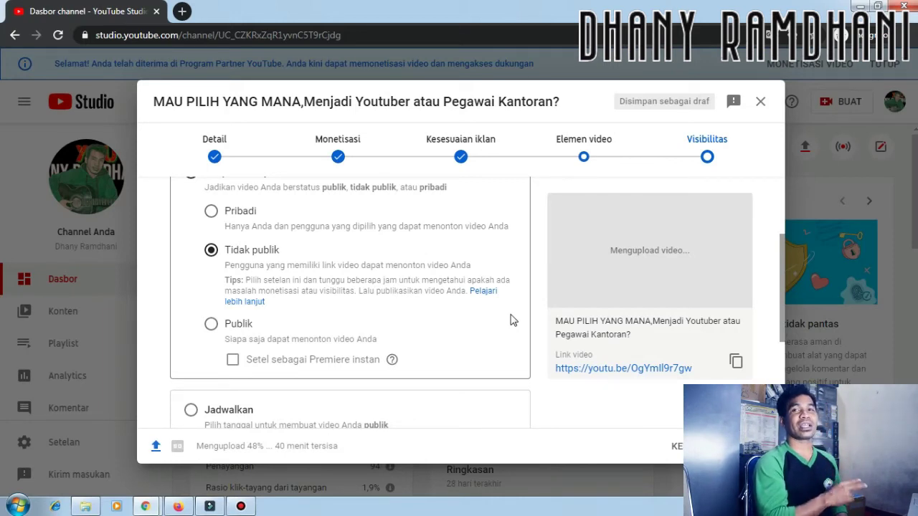
pyautogui.scroll(-2, 780, 341)
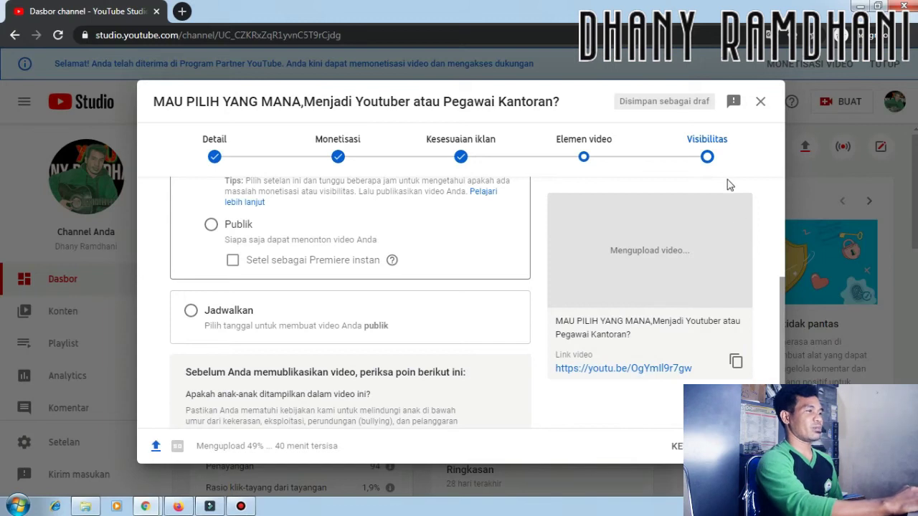
pyautogui.moveTo(781, 319); pyautogui.dragTo(781, 211)
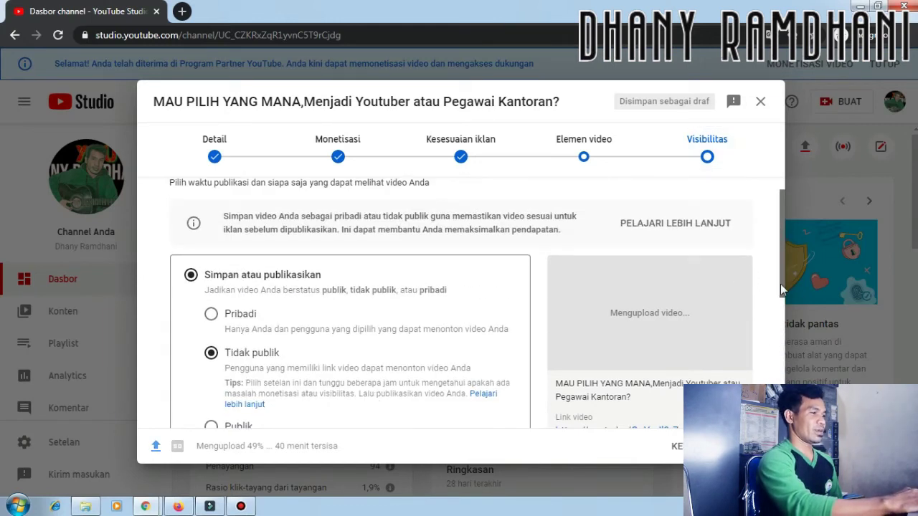
pyautogui.click(749, 446)
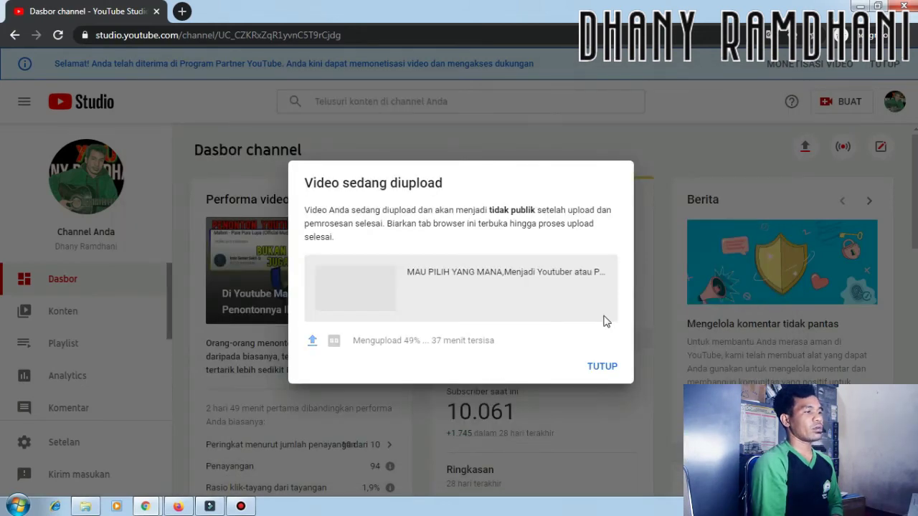